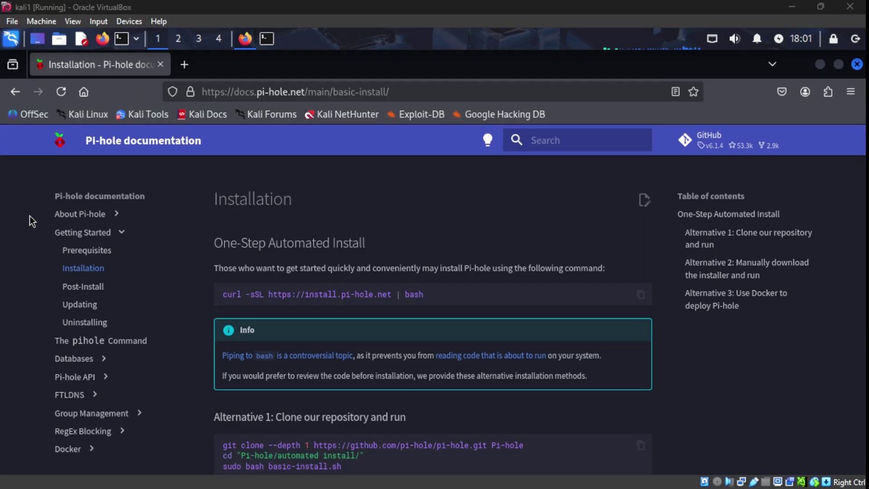
{"action": "scroll", "coordinate": [32, 221], "scroll_direction": "down", "scroll_amount": 5}
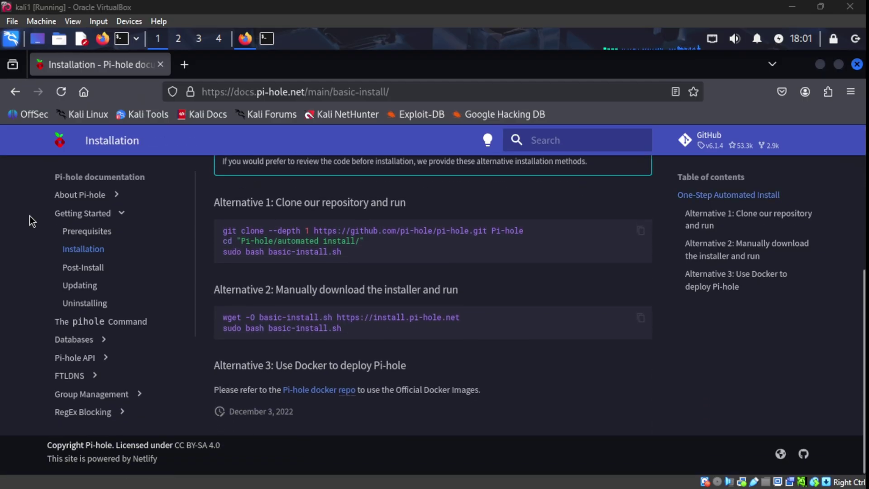
{"action": "scroll", "coordinate": [32, 221], "scroll_direction": "up", "scroll_amount": 4}
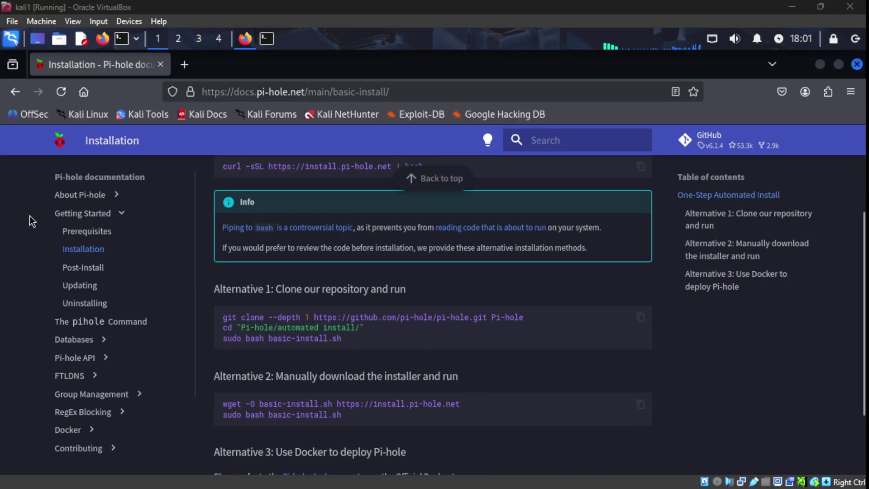
{"action": "scroll", "coordinate": [31, 221], "scroll_direction": "up", "scroll_amount": 2}
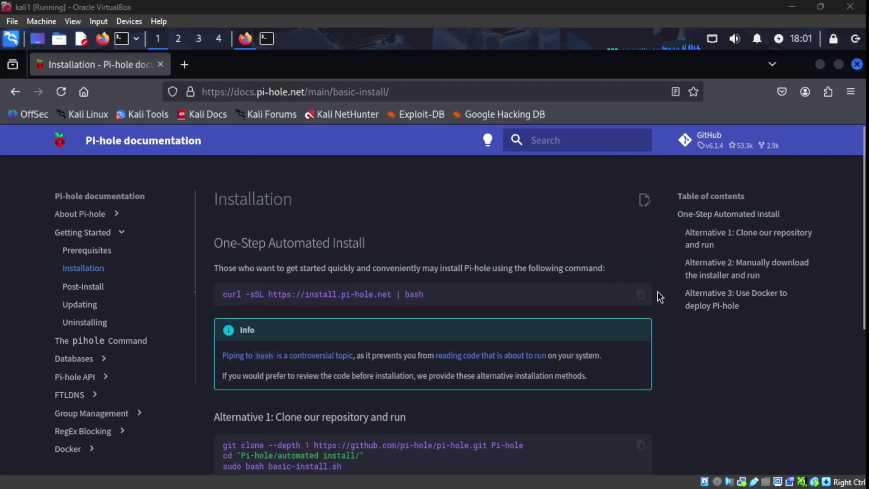
{"action": "left_click", "coordinate": [645, 297]}
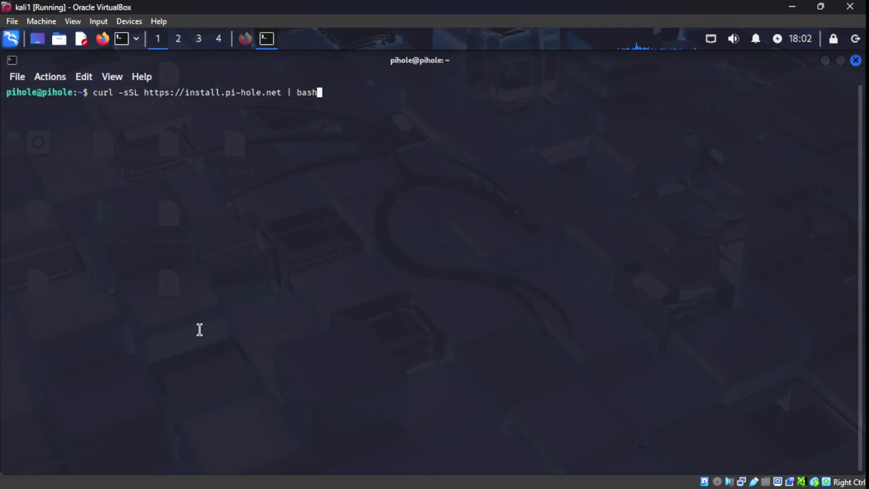
Run the pasted curl install script and enter the sudo password so the installer launches
{"action": "key", "text": "Return"}
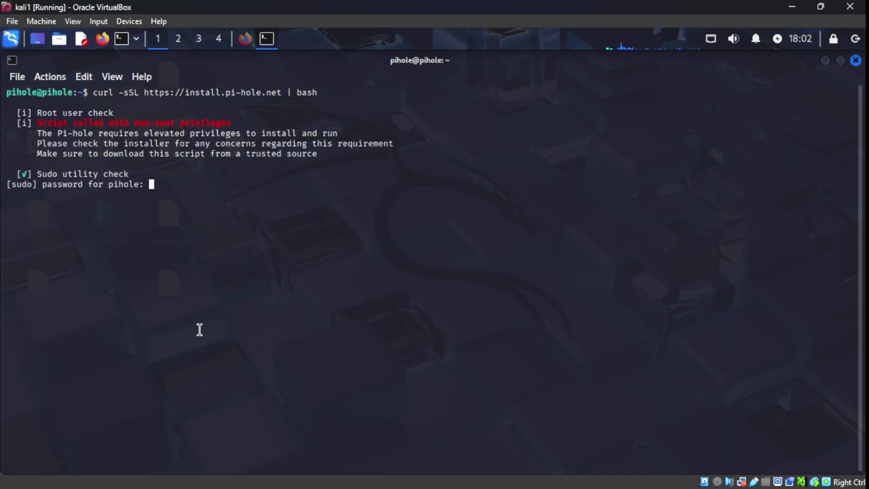
{"action": "key", "text": "Return"}
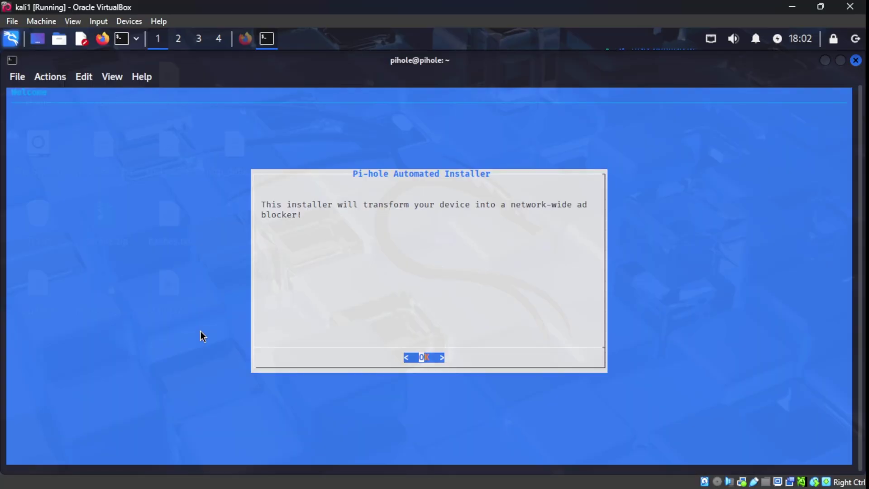
Acknowledge the welcome message and choose Continue on the Static IP Needed notice
{"action": "key", "text": "Return"}
{"action": "key", "text": "Return"}
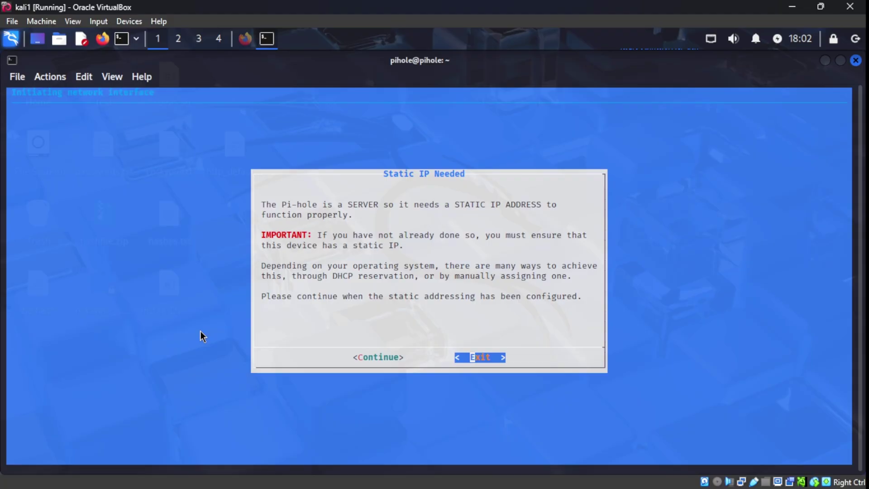
{"action": "key", "text": "Left"}
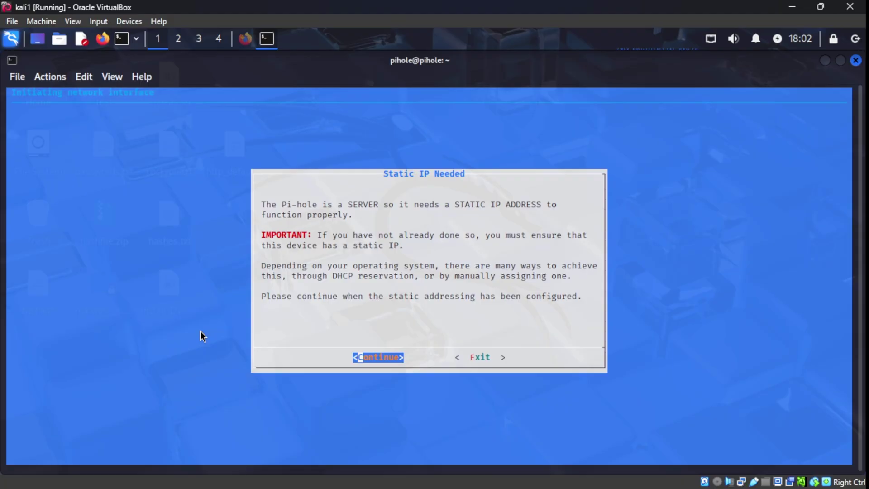
{"action": "key", "text": "Return"}
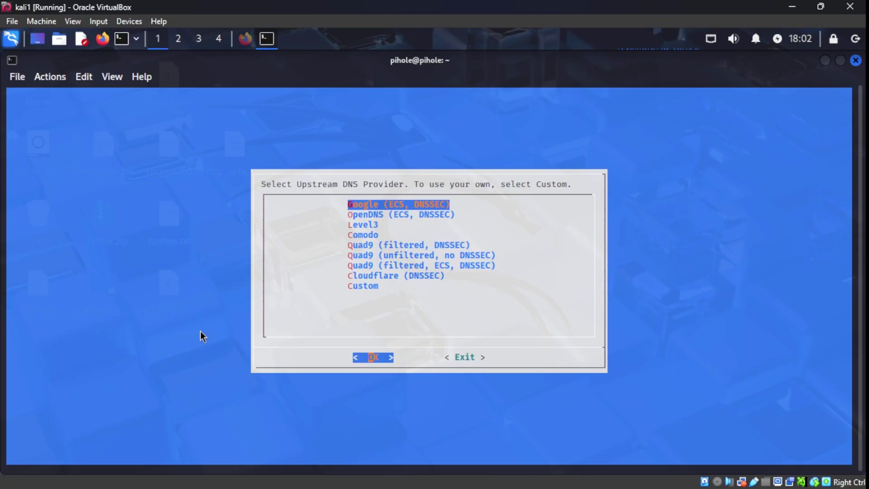
Pick Cloudflare (DNSSEC) from the upstream DNS provider list and confirm
{"action": "key", "text": "Down"}
{"action": "key", "text": "Down"}
{"action": "key", "text": "Down"}
{"action": "key", "text": "Down"}
{"action": "key", "text": "Down"}
{"action": "key", "text": "Down"}
{"action": "key", "text": "Down"}
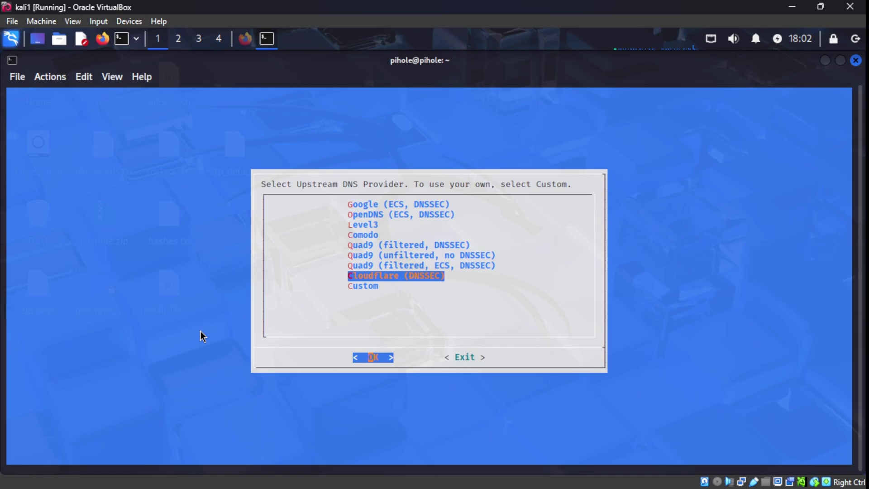
{"action": "key", "text": "Return"}
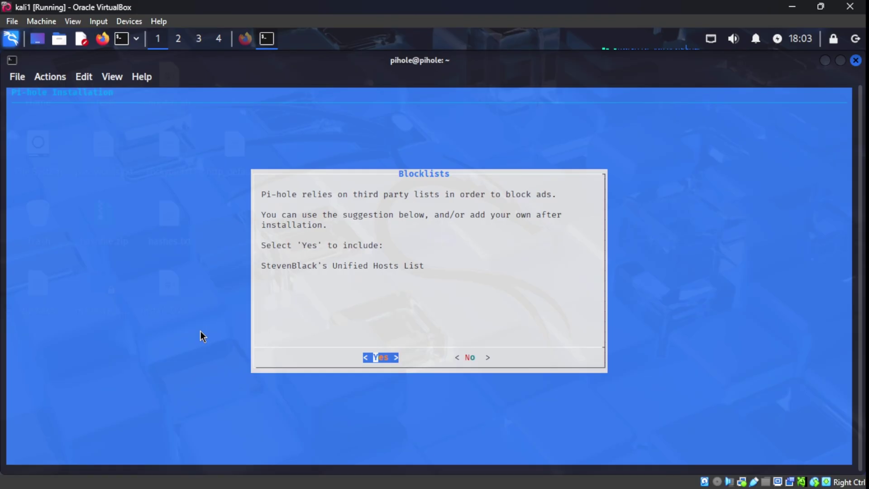
Include StevenBlack's list, enable query logging, and choose Hide domains and clients privacy mode
{"action": "key", "text": "Return"}
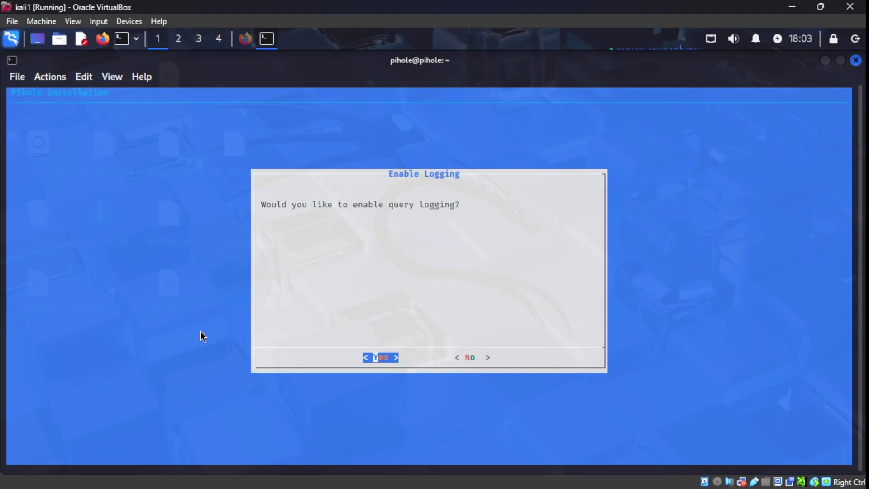
{"action": "key", "text": "Return"}
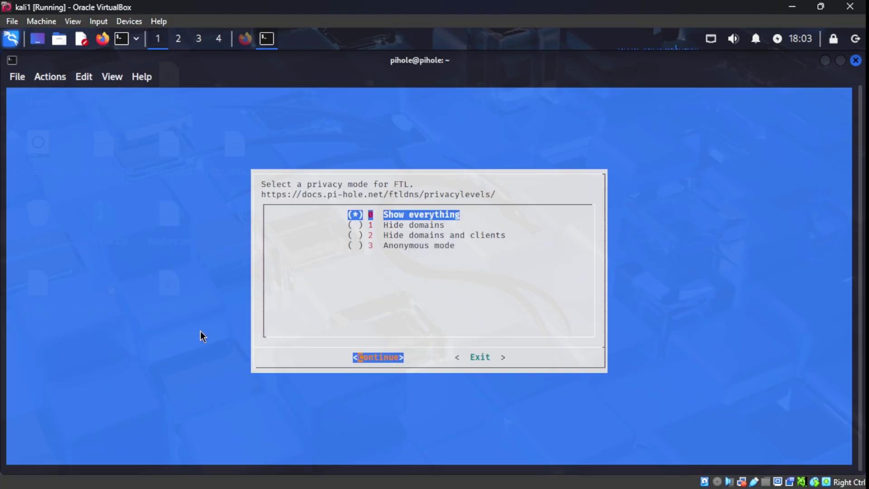
{"action": "key", "text": "Down"}
{"action": "key", "text": "Down"}
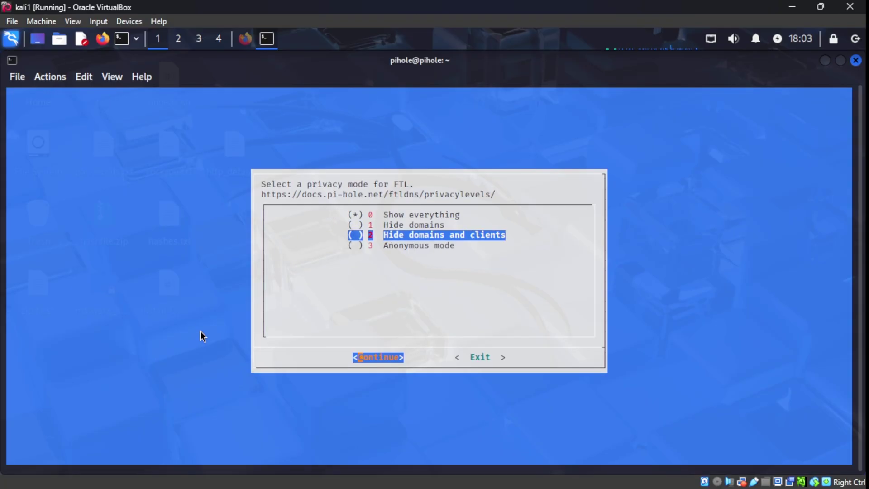
{"action": "key", "text": "space"}
{"action": "key", "text": "Return"}
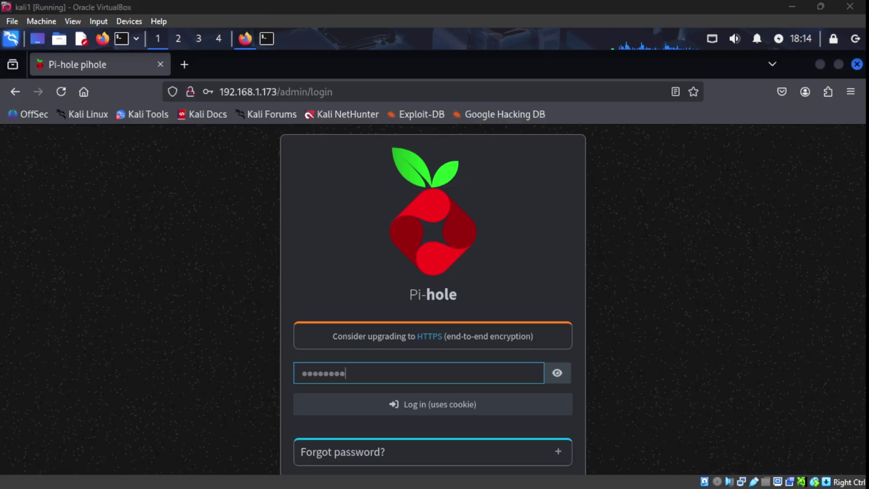
Log in to the Pi-hole admin dashboard and decline saving the password
{"action": "left_click", "coordinate": [391, 403]}
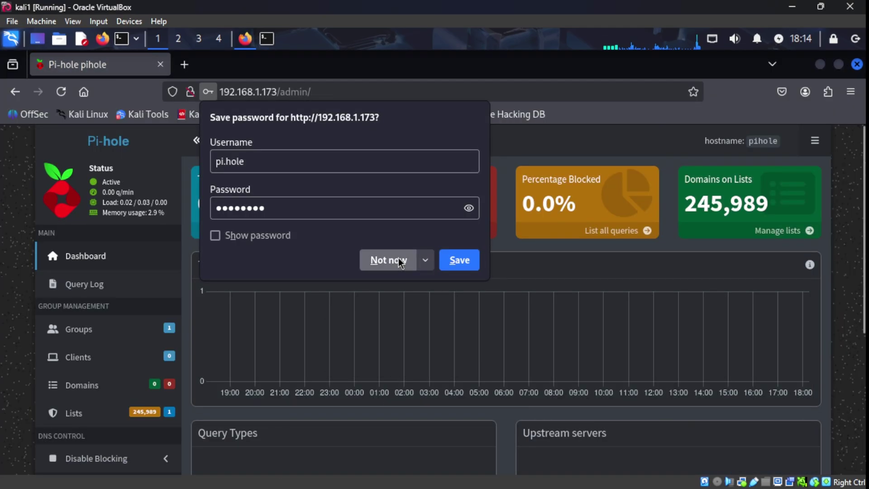
{"action": "left_click", "coordinate": [389, 260]}
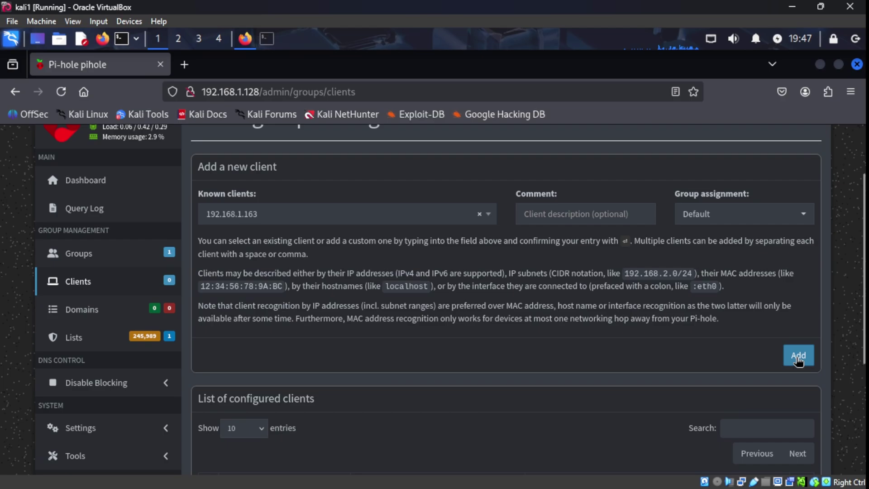
Add 192.168.1.163 as a configured client and view the configured clients list
{"action": "left_click", "coordinate": [797, 357]}
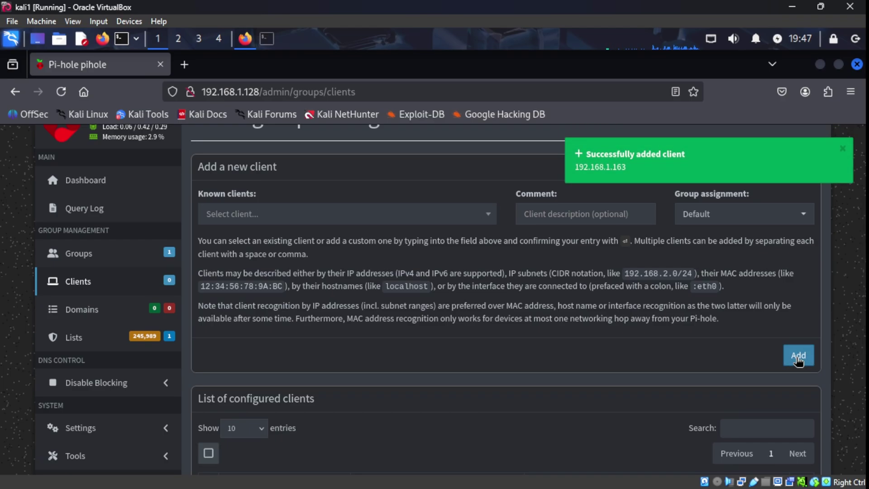
{"action": "scroll", "coordinate": [653, 341], "scroll_direction": "down", "scroll_amount": 4}
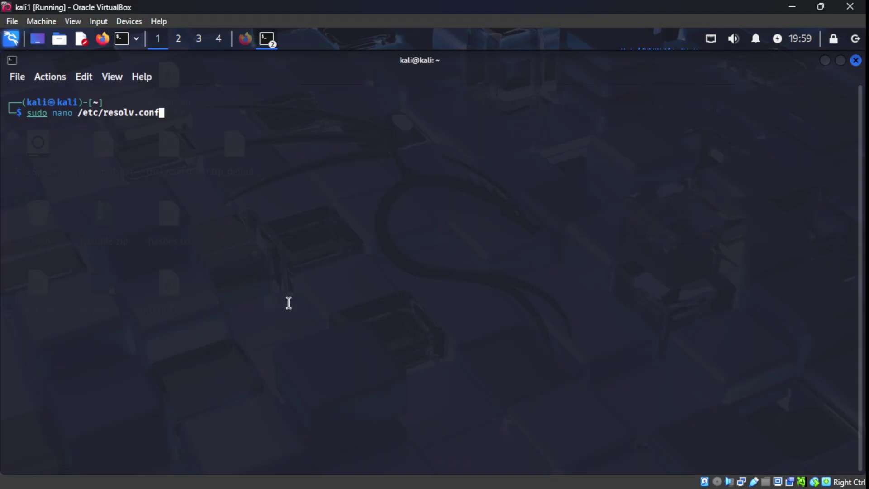
Open /etc/resolv.conf in nano and go to the nameserver 192.168.1.128 line
{"action": "key", "text": "Return"}
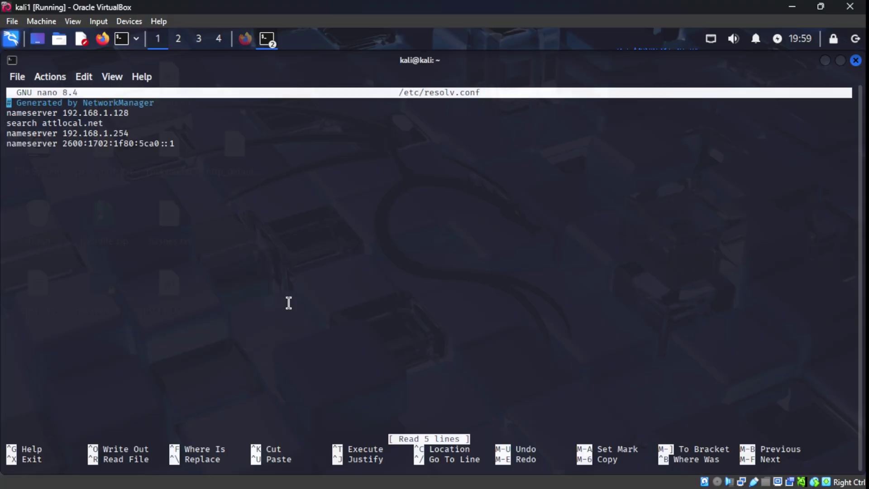
{"action": "key", "text": "Down"}
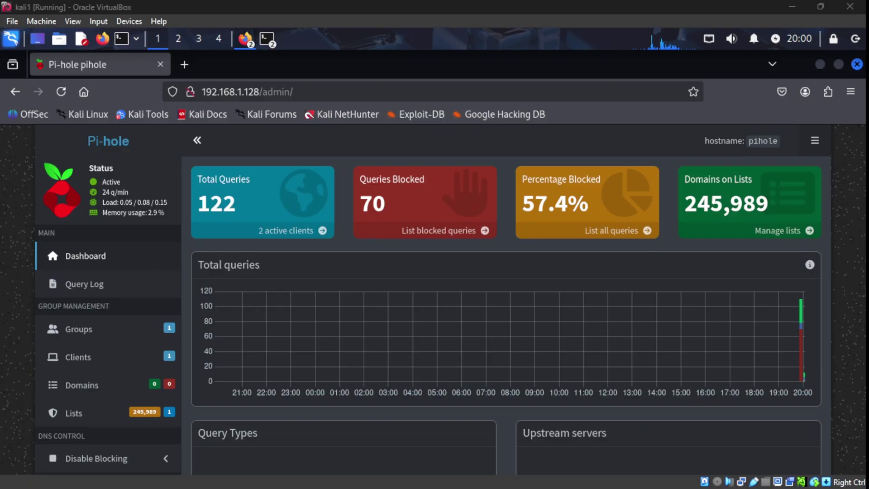
Open the Network overview through the Dashboard's '2 active clients' link
{"action": "left_click", "coordinate": [284, 233]}
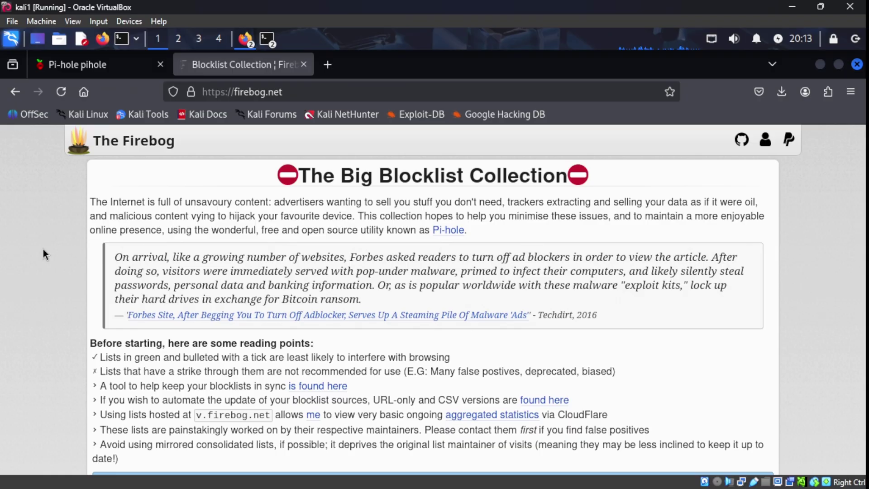
Find Firebog's Suspicious Lists section and copy its first URL, KADhosts.txt
{"action": "scroll", "coordinate": [44, 255], "scroll_direction": "down", "scroll_amount": 5}
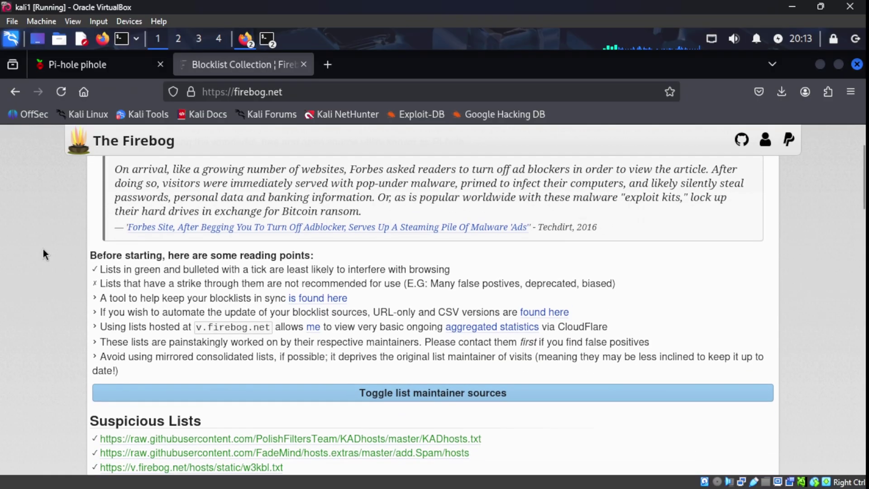
{"action": "scroll", "coordinate": [44, 255], "scroll_direction": "down", "scroll_amount": 2}
{"action": "scroll", "coordinate": [44, 254], "scroll_direction": "down", "scroll_amount": 3}
{"action": "scroll", "coordinate": [44, 255], "scroll_direction": "down", "scroll_amount": 3}
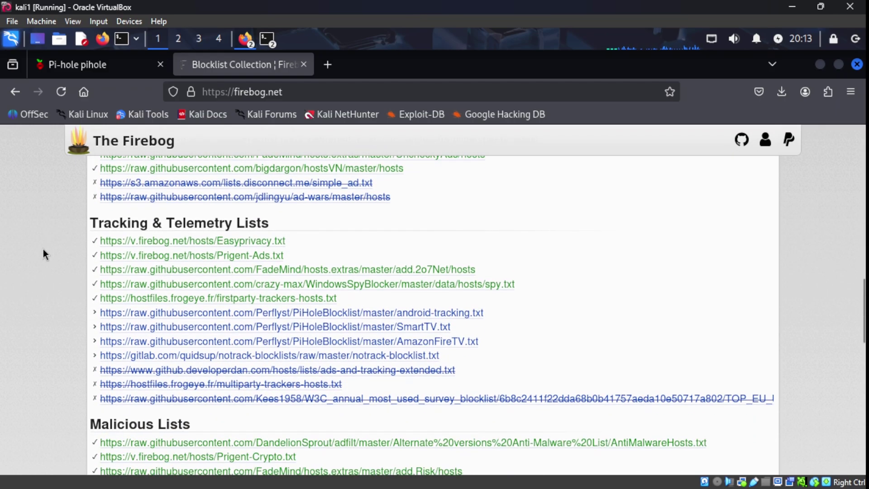
{"action": "scroll", "coordinate": [44, 254], "scroll_direction": "down", "scroll_amount": 3}
{"action": "scroll", "coordinate": [43, 254], "scroll_direction": "down", "scroll_amount": 6}
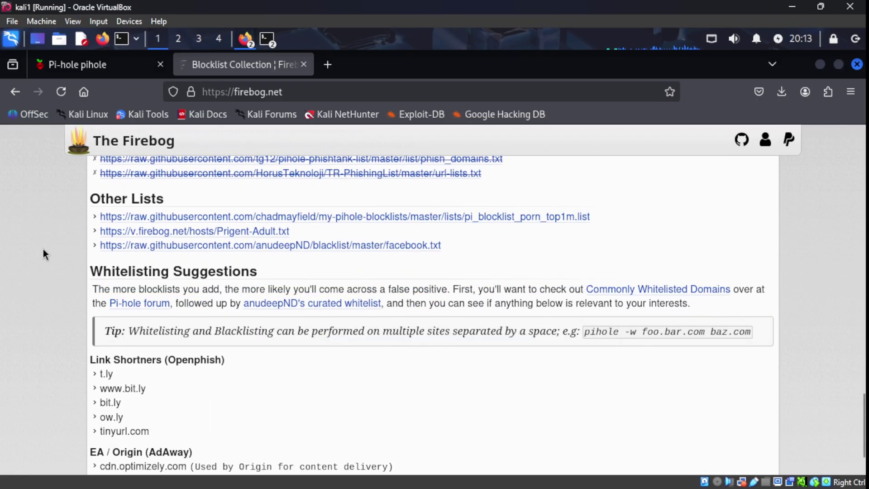
{"action": "scroll", "coordinate": [43, 254], "scroll_direction": "up", "scroll_amount": 8}
{"action": "scroll", "coordinate": [44, 255], "scroll_direction": "up", "scroll_amount": 12}
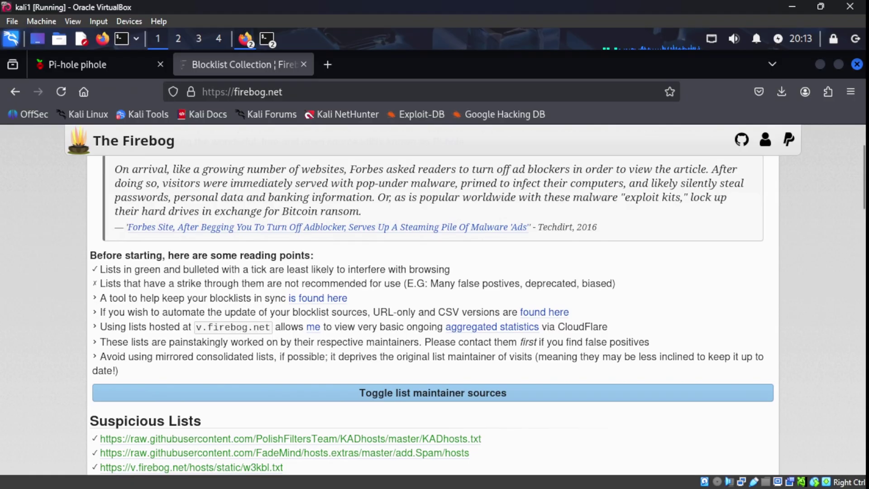
{"action": "left_click_drag", "start_coordinate": [495, 442], "coordinate": [99, 440]}
{"action": "right_click", "coordinate": [109, 439]}
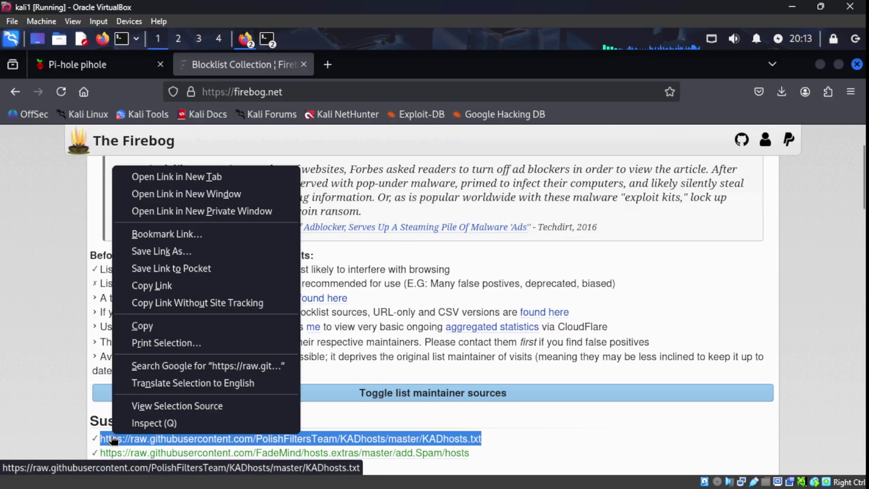
{"action": "left_click", "coordinate": [153, 327]}
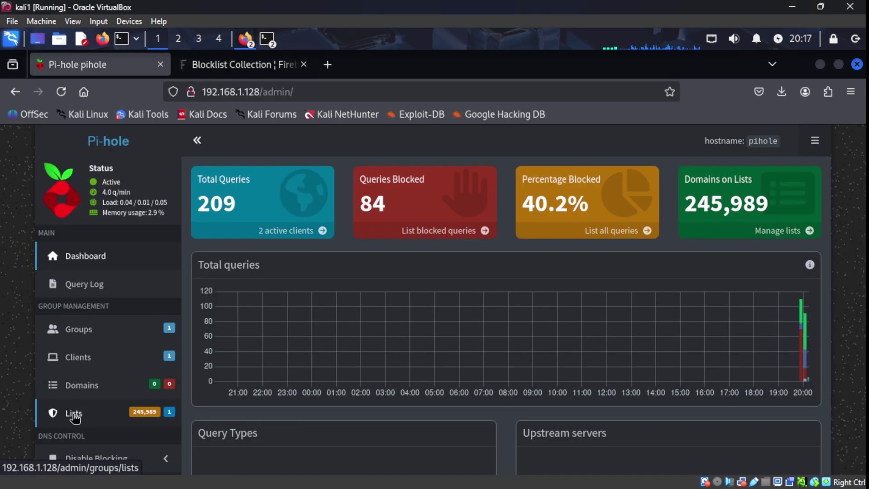
Paste the KADhosts.txt URL into Lists and add it as an allowlist beside StevenBlack's hosts
{"action": "left_click", "coordinate": [75, 414]}
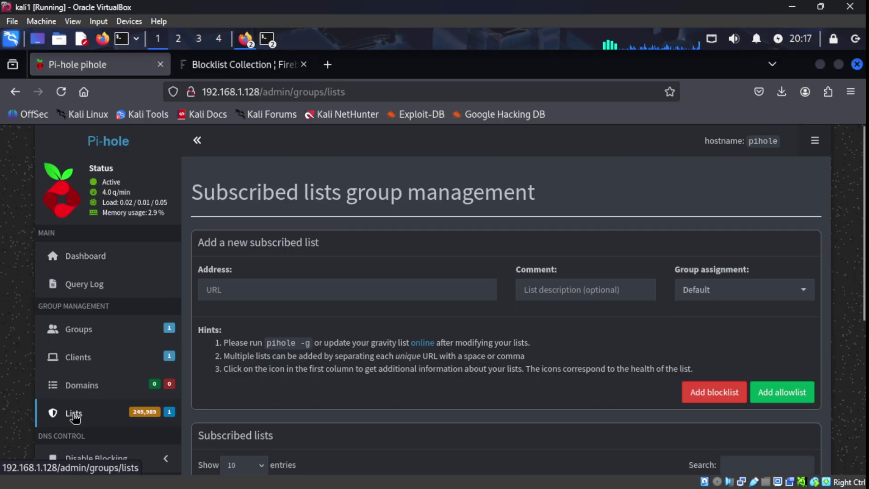
{"action": "left_click", "coordinate": [300, 287]}
{"action": "right_click", "coordinate": [299, 287]}
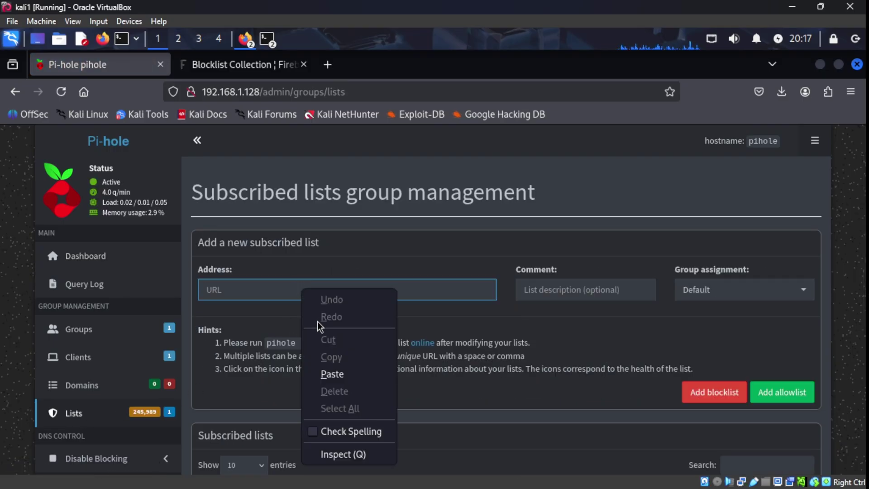
{"action": "left_click", "coordinate": [335, 373]}
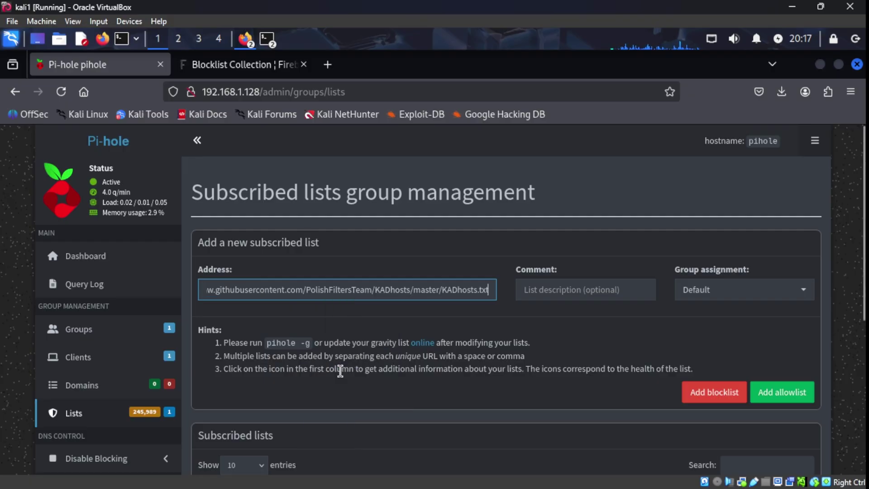
{"action": "left_click", "coordinate": [769, 392]}
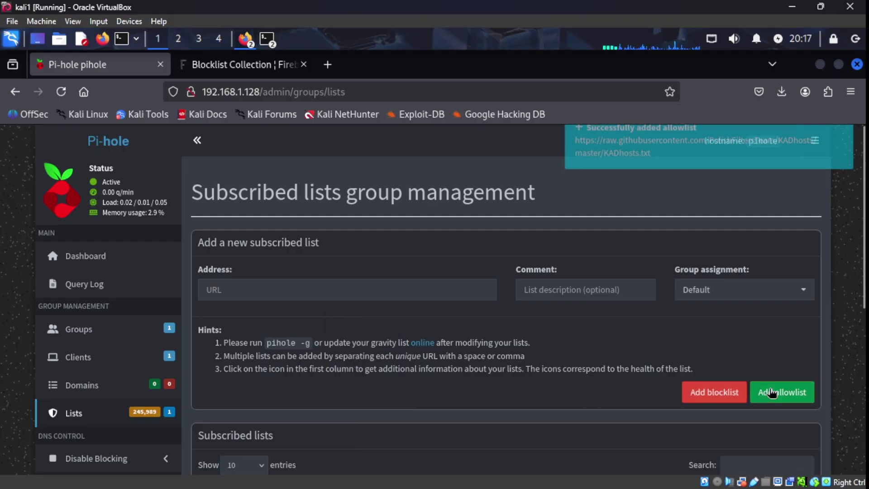
{"action": "scroll", "coordinate": [612, 368], "scroll_direction": "down", "scroll_amount": 4}
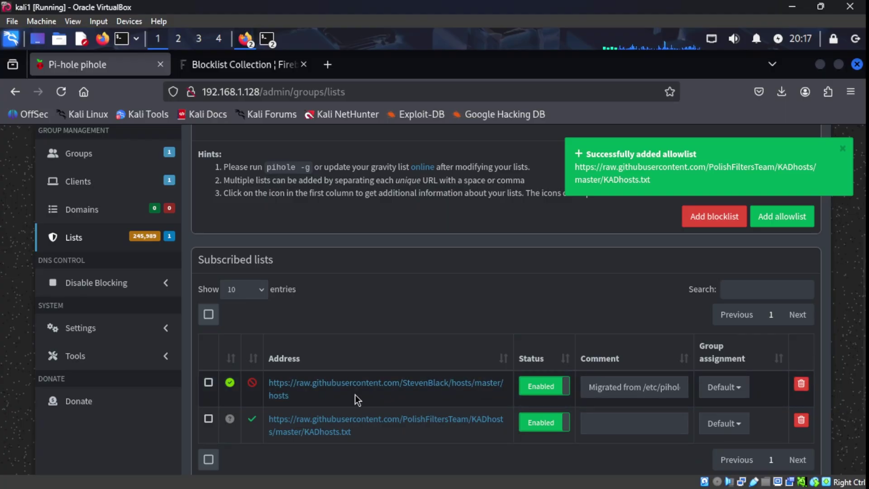
Run Update Gravity until the log shows Done, then return to the dashboard showing 245,989 domains
{"action": "left_click", "coordinate": [171, 361]}
{"action": "left_click", "coordinate": [115, 417]}
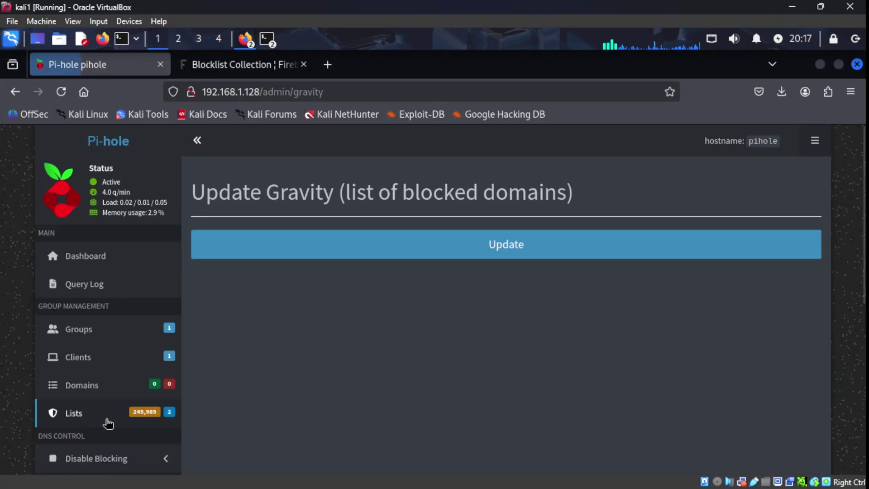
{"action": "left_click", "coordinate": [525, 245]}
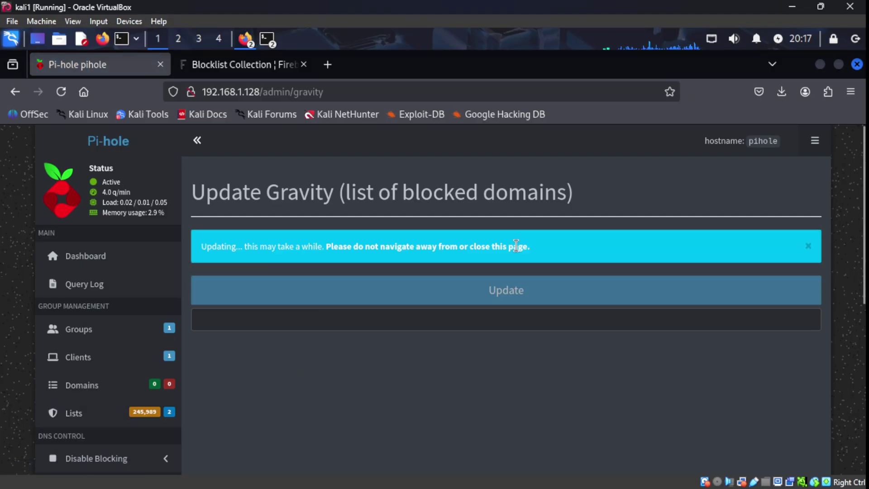
{"action": "scroll", "coordinate": [517, 311], "scroll_direction": "down", "scroll_amount": 3}
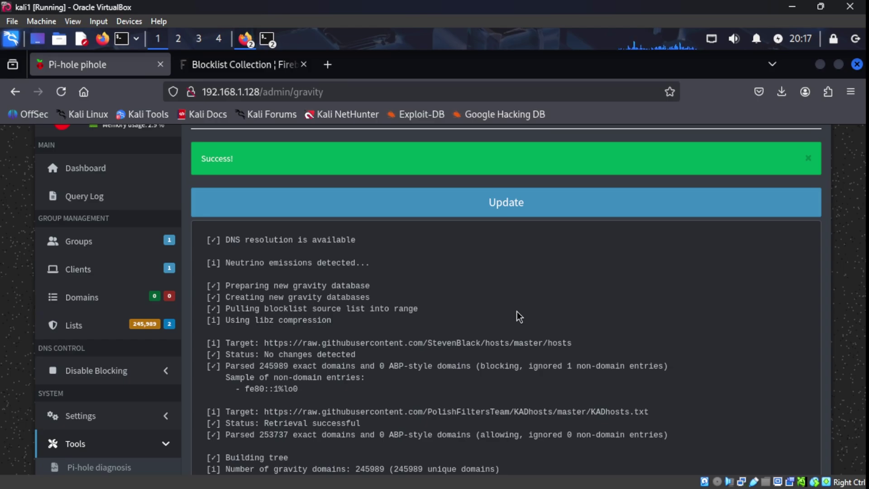
{"action": "scroll", "coordinate": [517, 312], "scroll_direction": "down", "scroll_amount": 6}
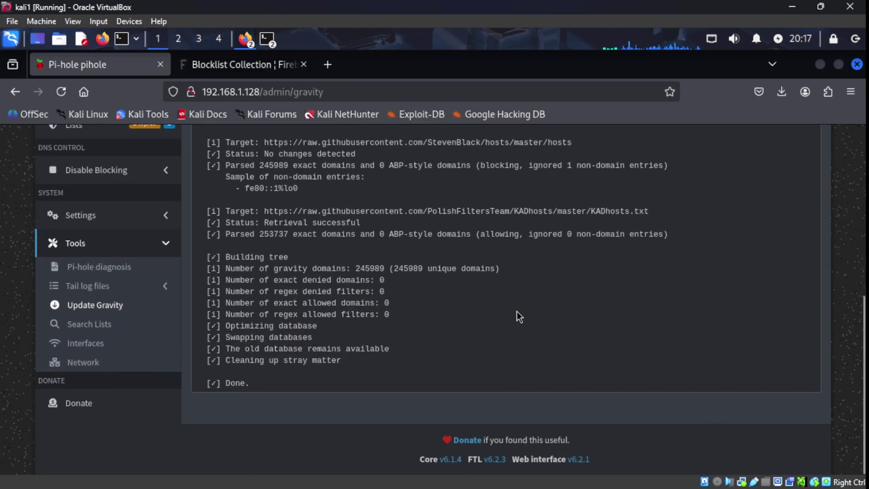
{"action": "scroll", "coordinate": [517, 311], "scroll_direction": "up", "scroll_amount": 8}
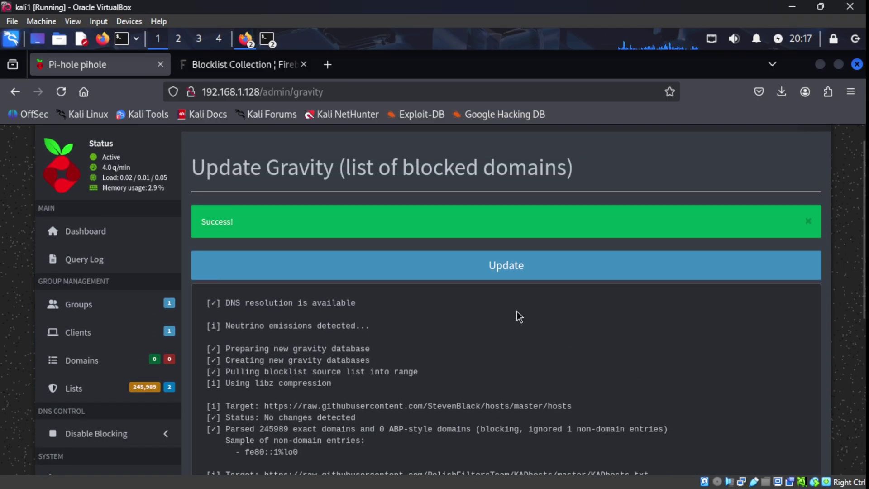
{"action": "scroll", "coordinate": [86, 179], "scroll_direction": "up", "scroll_amount": 1}
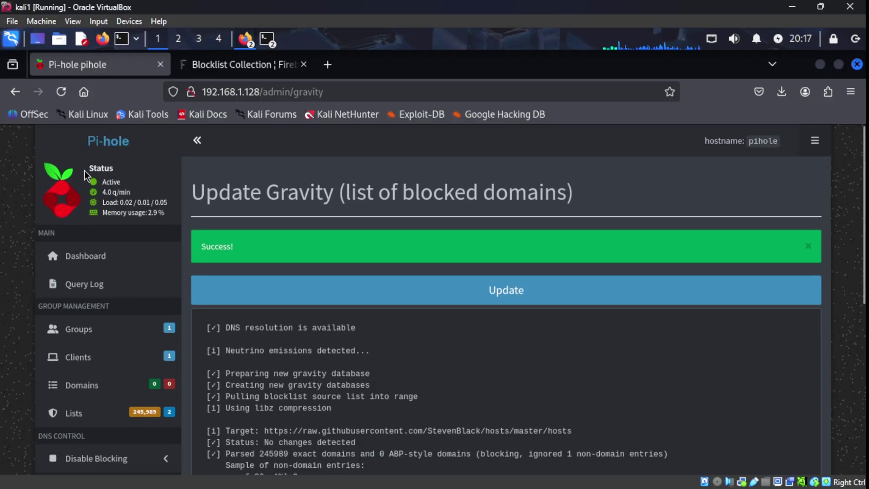
{"action": "left_click", "coordinate": [110, 144]}
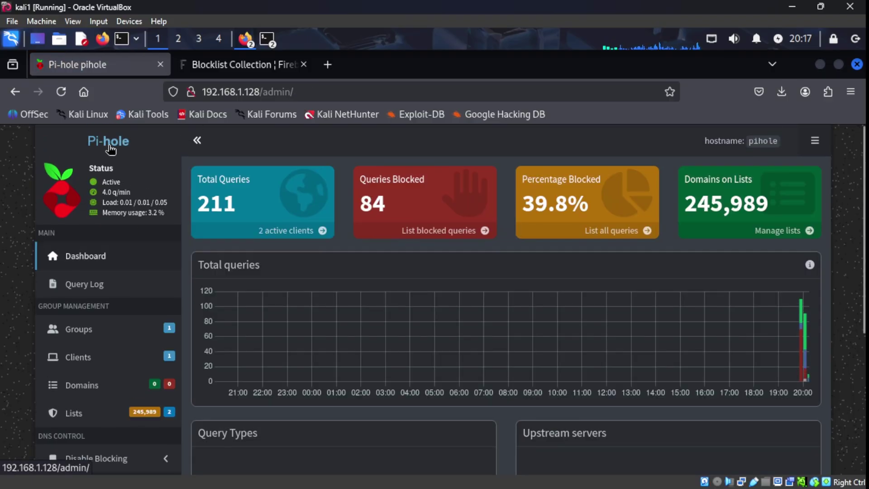